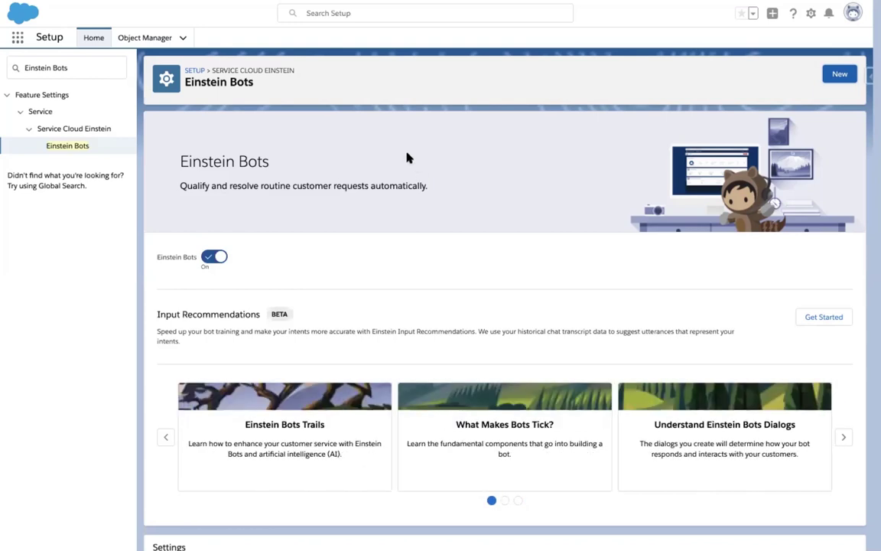
Select the 'Einstein Bots' text in the Setup Quick Find box.
left_click(41, 64)
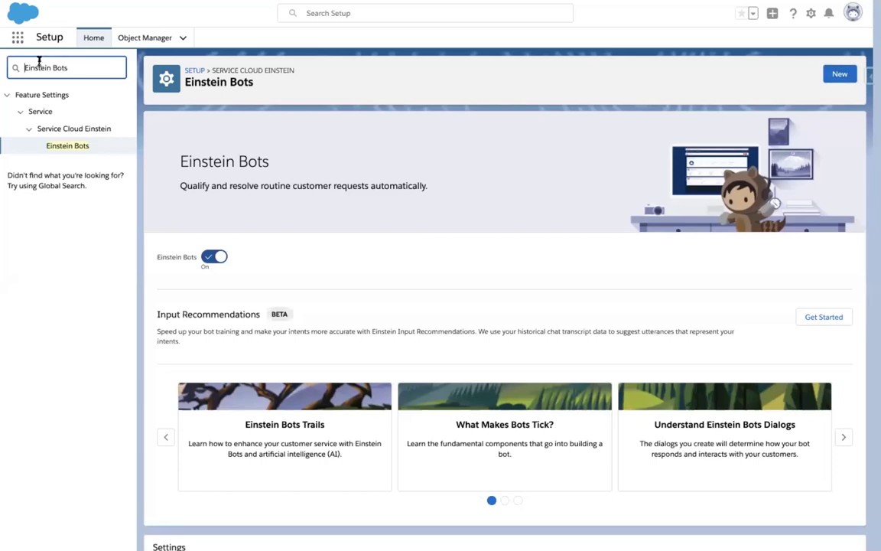
left_click_drag(23, 66, 90, 65)
Create a new bot from the Intro Template and continue to personalization.
left_click(833, 77)
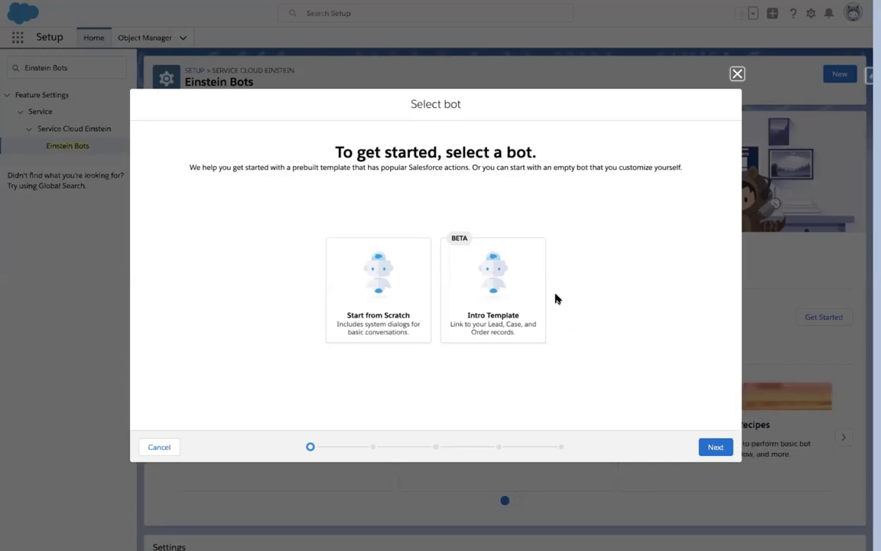
left_click(500, 300)
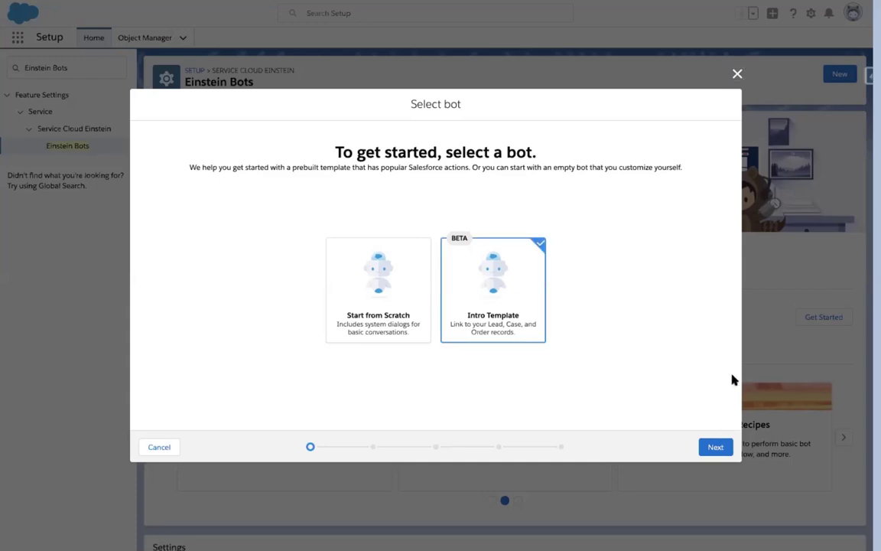
left_click(723, 447)
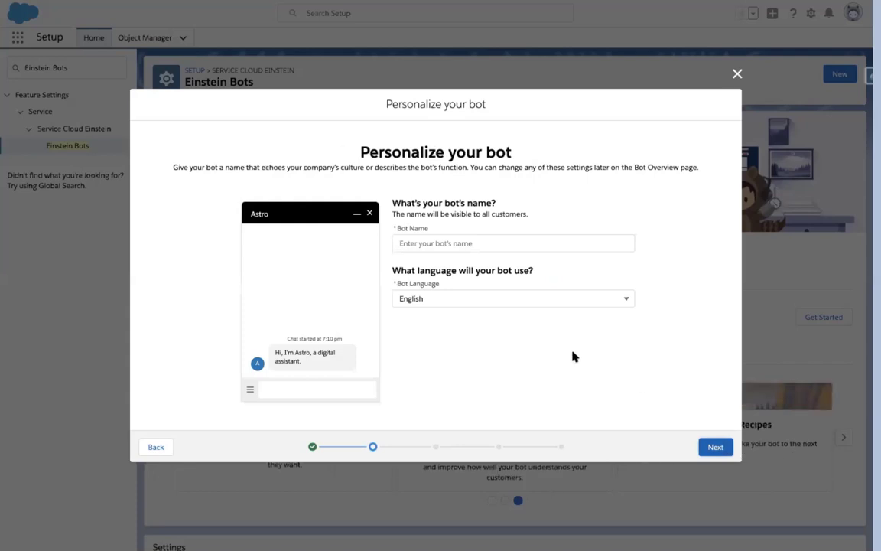
Name the bot 'Polsource Bot', keep English as its language, and continue.
left_click(484, 240)
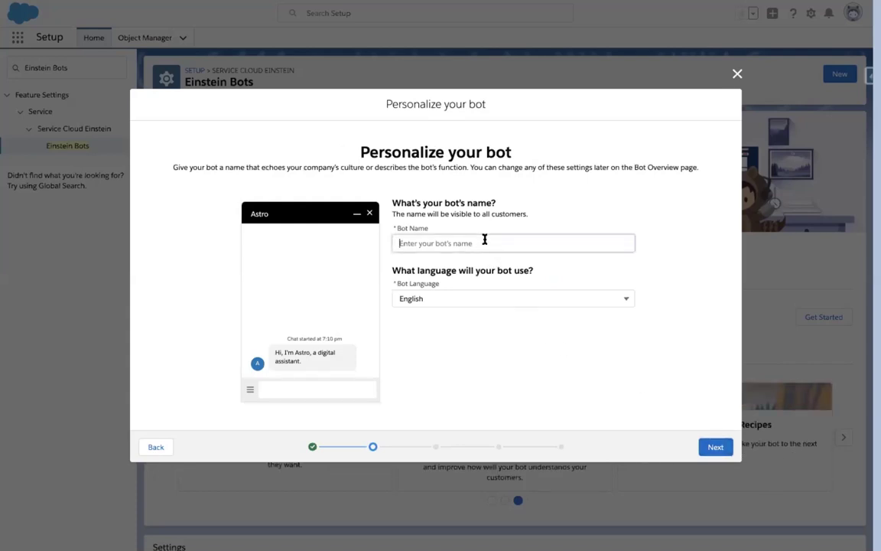
type("Po")
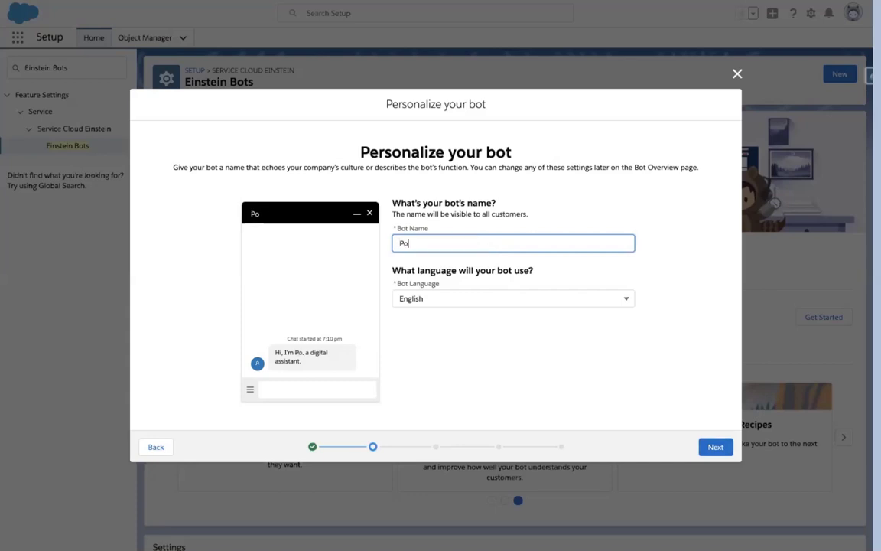
type("lsource BOT")
key("BackSpace")
key("BackSpace")
type("ot")
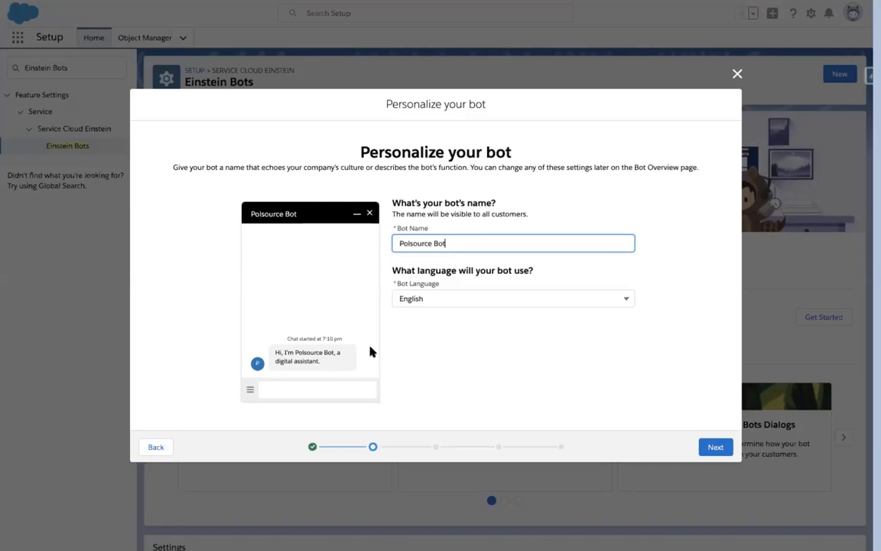
left_click(455, 301)
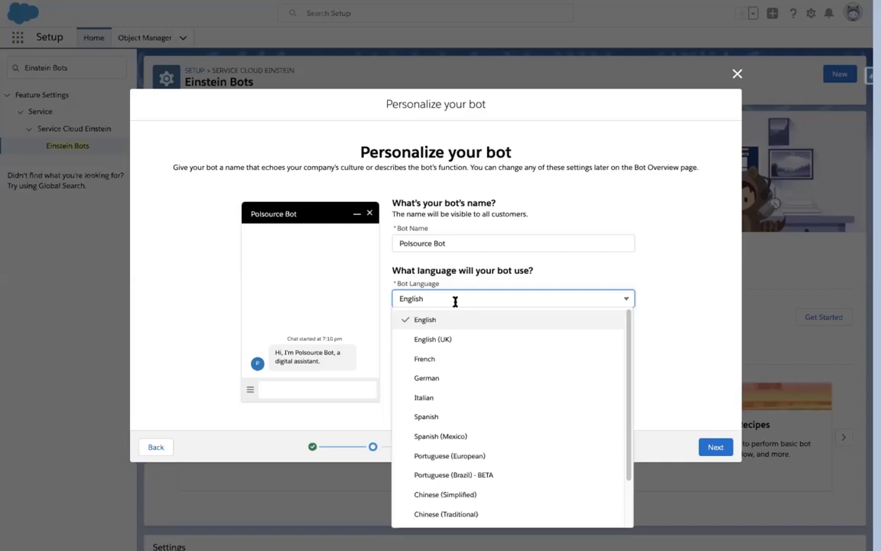
left_click(455, 302)
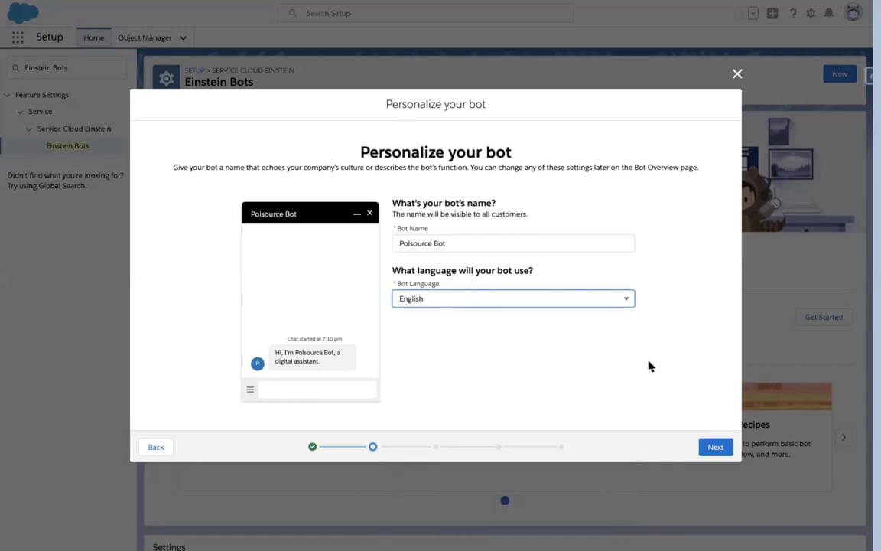
left_click(723, 448)
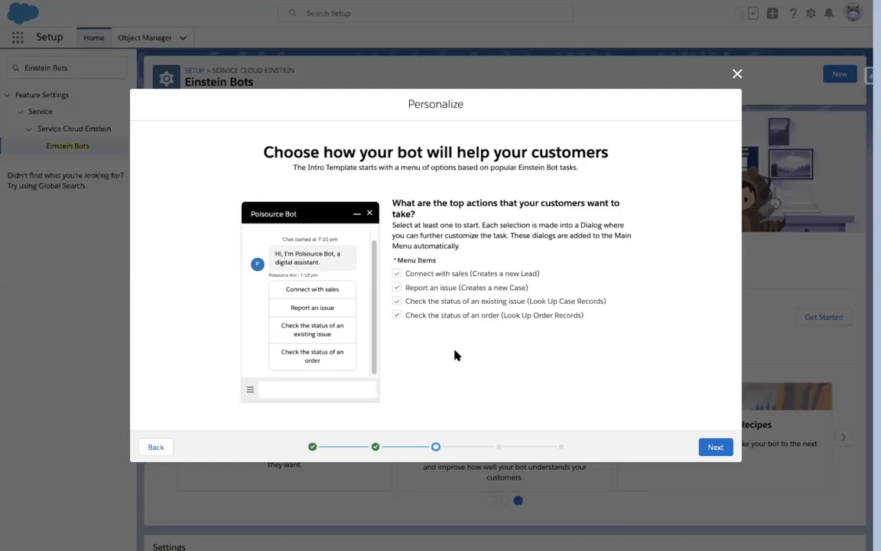
Keep all four menu items, including Connect with sales, and continue.
left_click(396, 275)
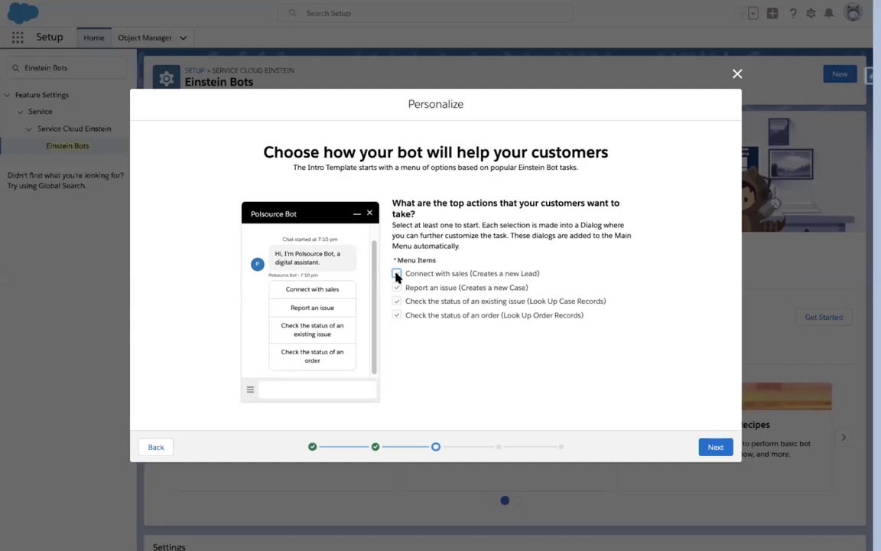
left_click(397, 274)
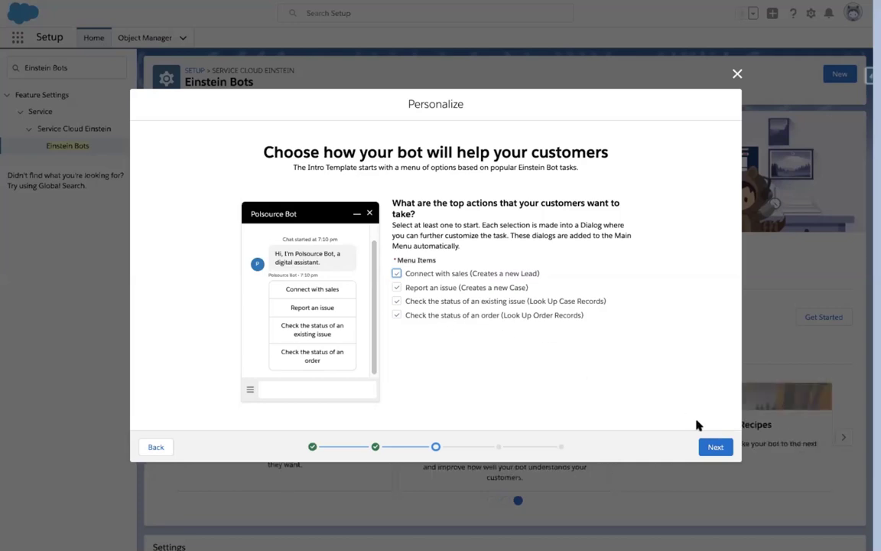
left_click(716, 447)
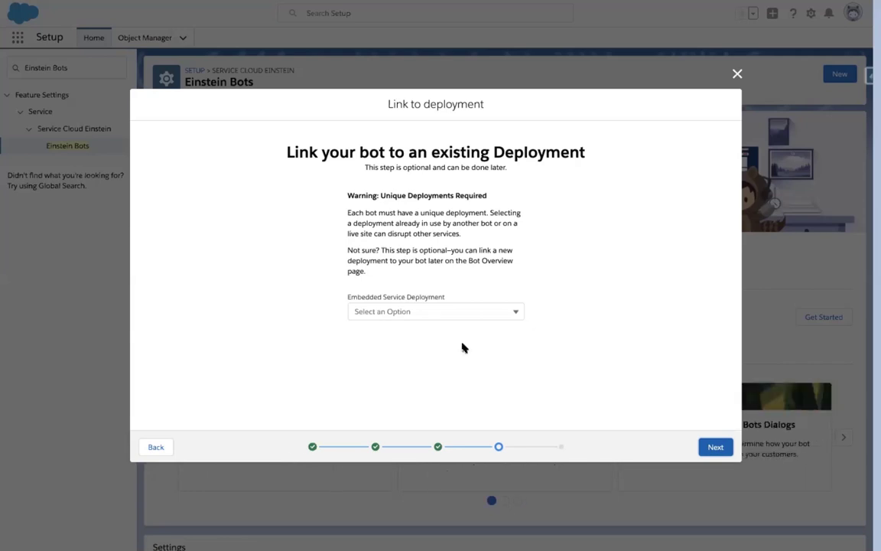
Link the bot to the Service Centre Agents embedded service deployment and continue.
left_click(501, 313)
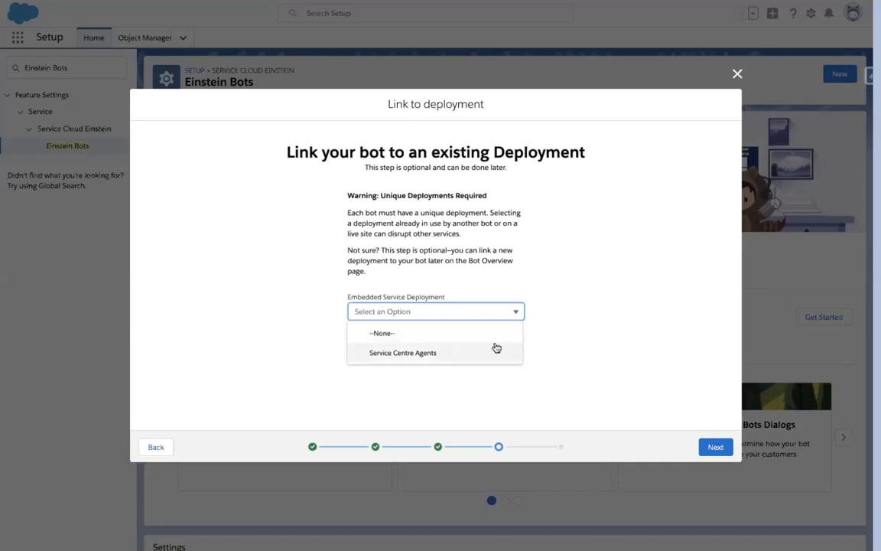
left_click(495, 350)
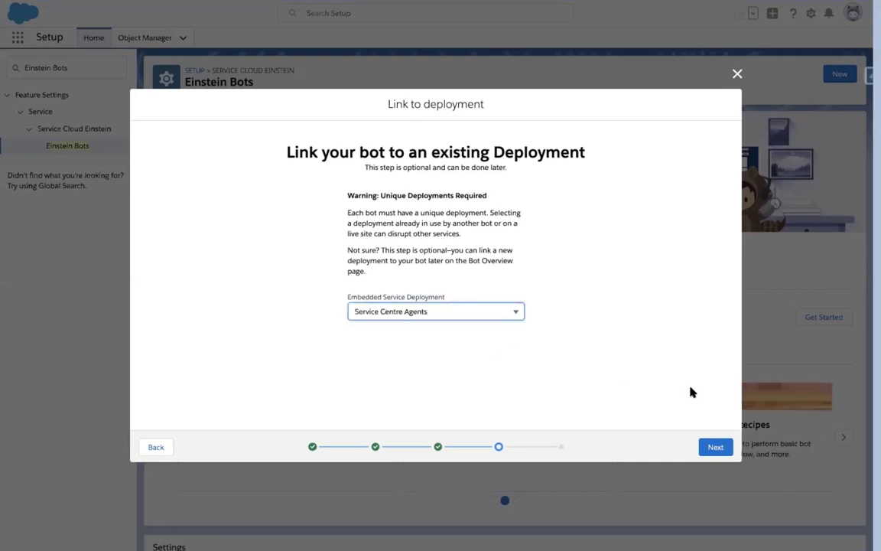
left_click(715, 447)
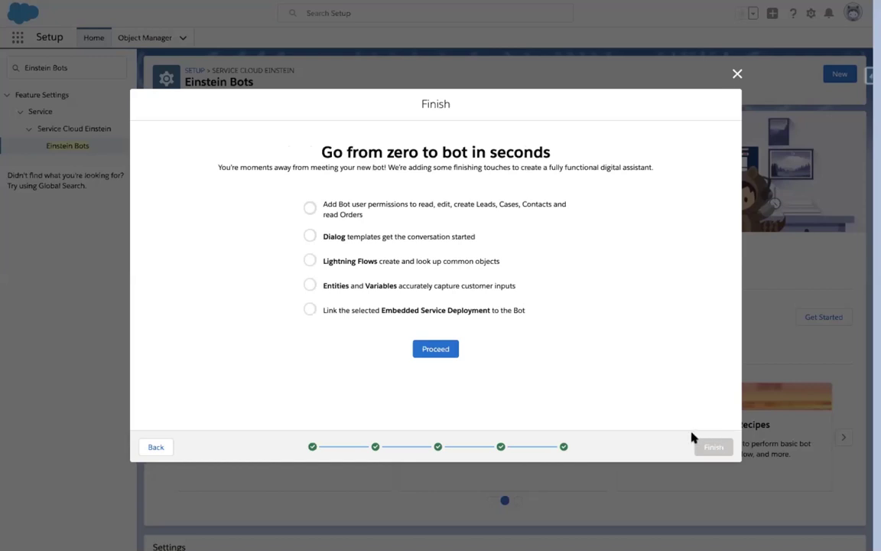
Run the five finishing setup tasks and finish the bot wizard.
left_click(435, 349)
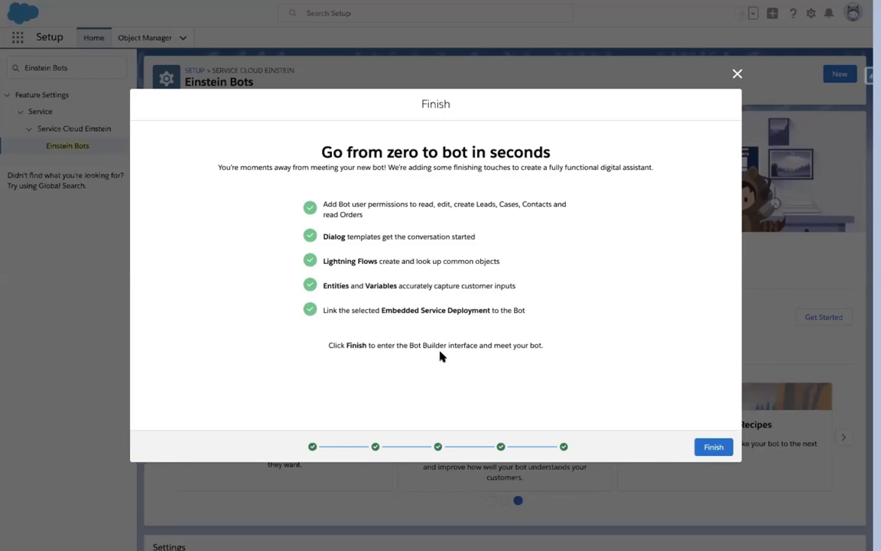
left_click(719, 446)
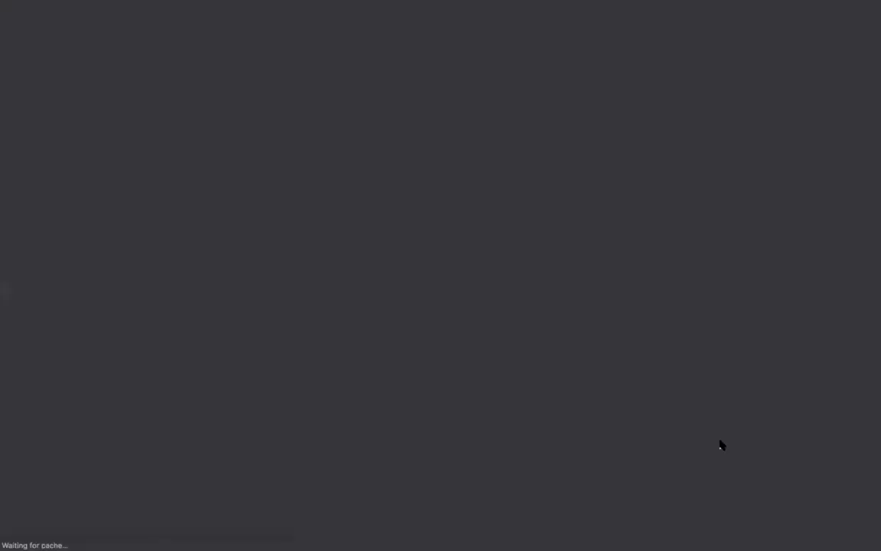
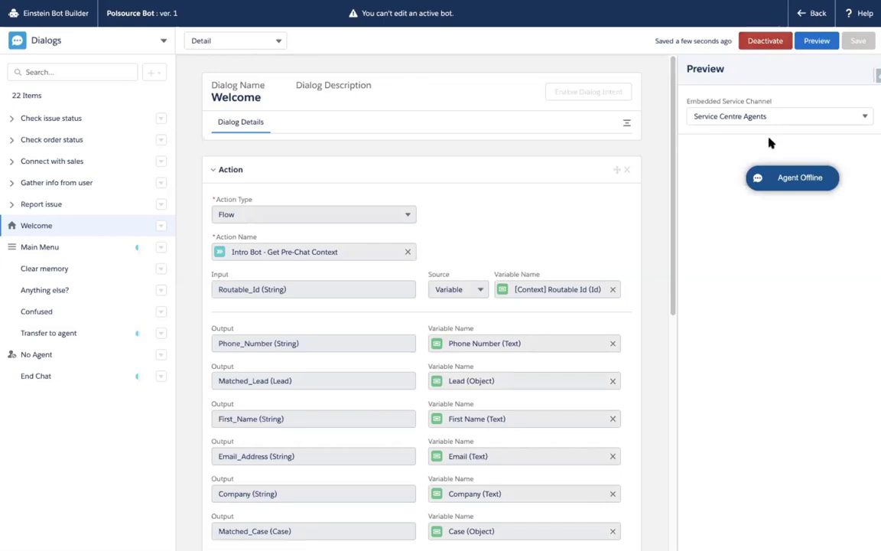
Open the Agent Offline preview chat, enter the visitor's first and last name, and start chatting.
left_click(777, 179)
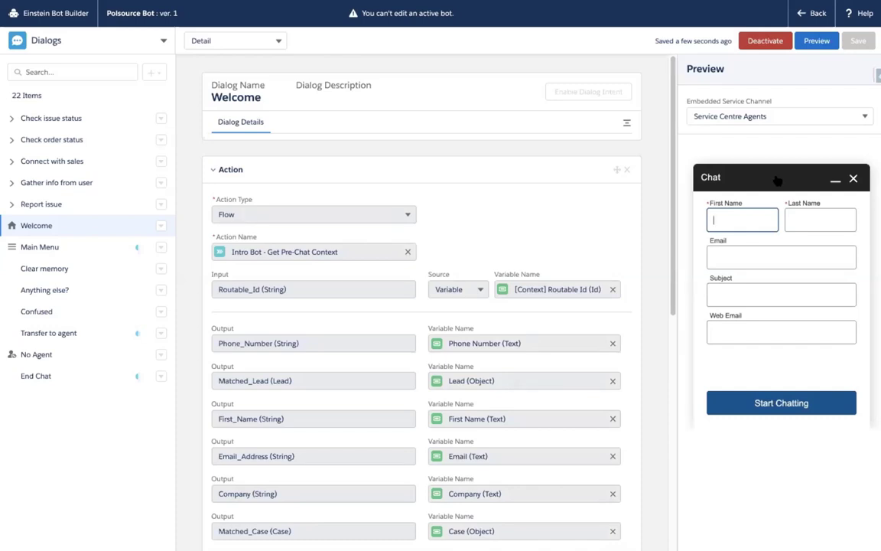
key("Tab")
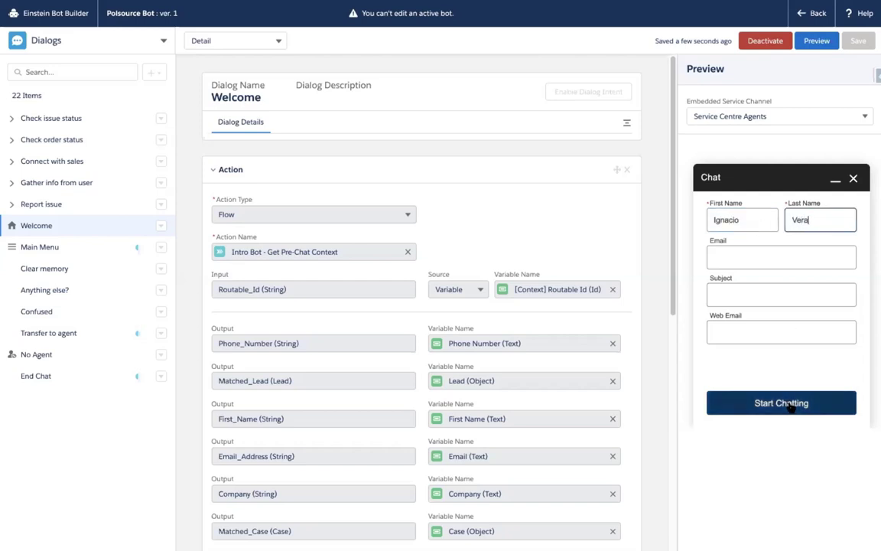
left_click(791, 407)
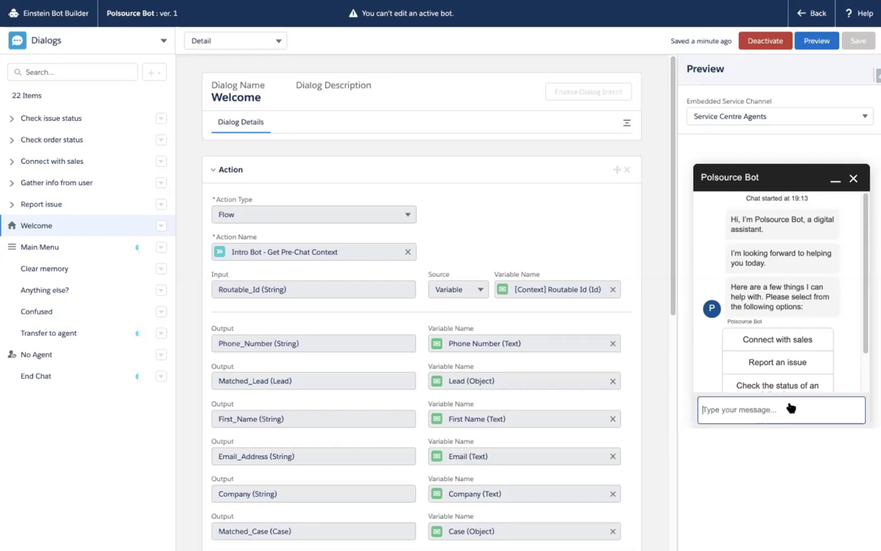
Choose 'Check the status of an order' and answer Yes to having the order number.
scroll(787, 375, "down", 1)
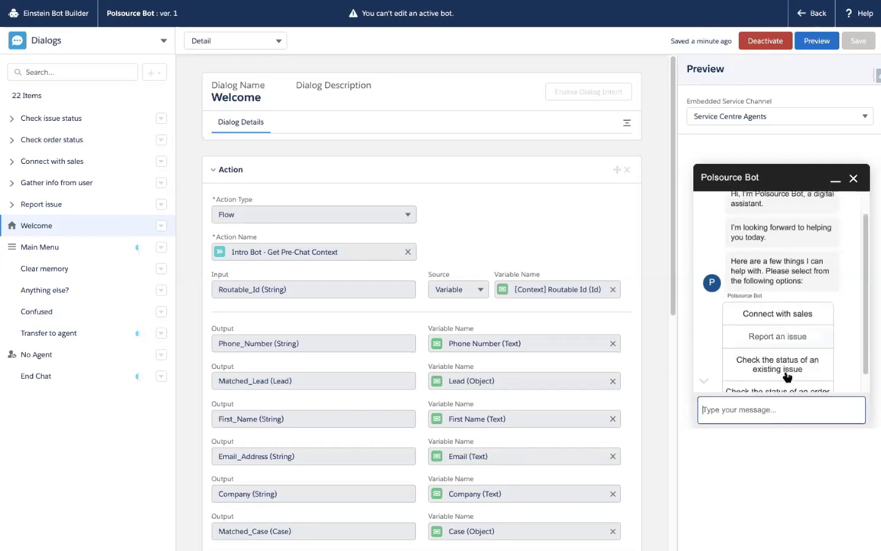
left_click(787, 375)
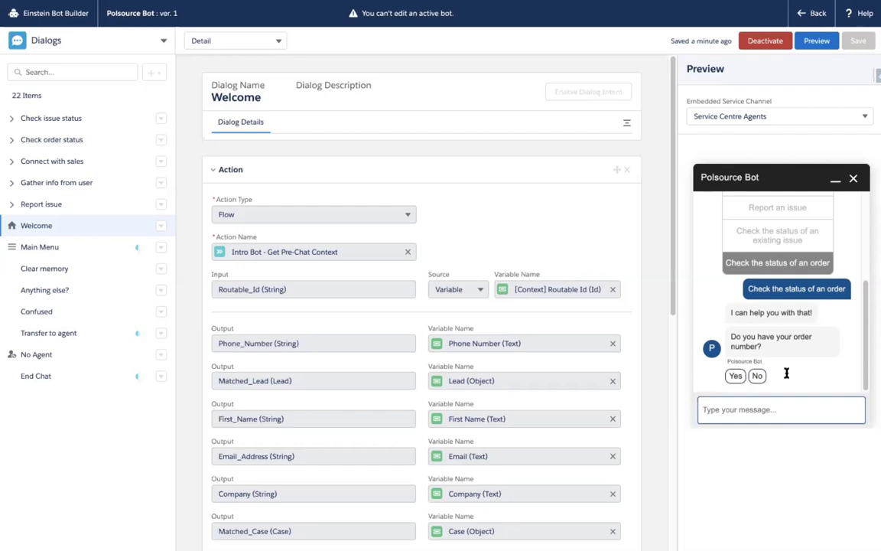
left_click(735, 374)
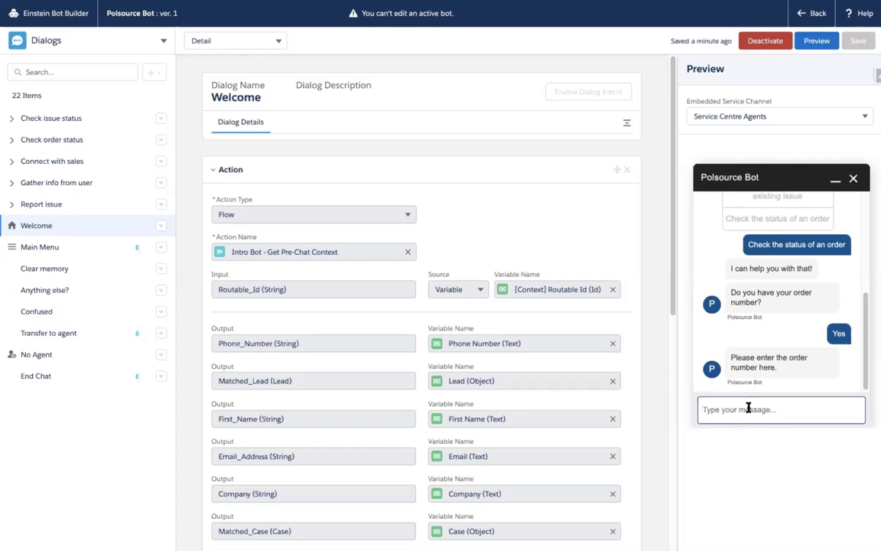
Send the order number, get its Draft status back, and answer No to changing the order.
type("00000100")
key("Return")
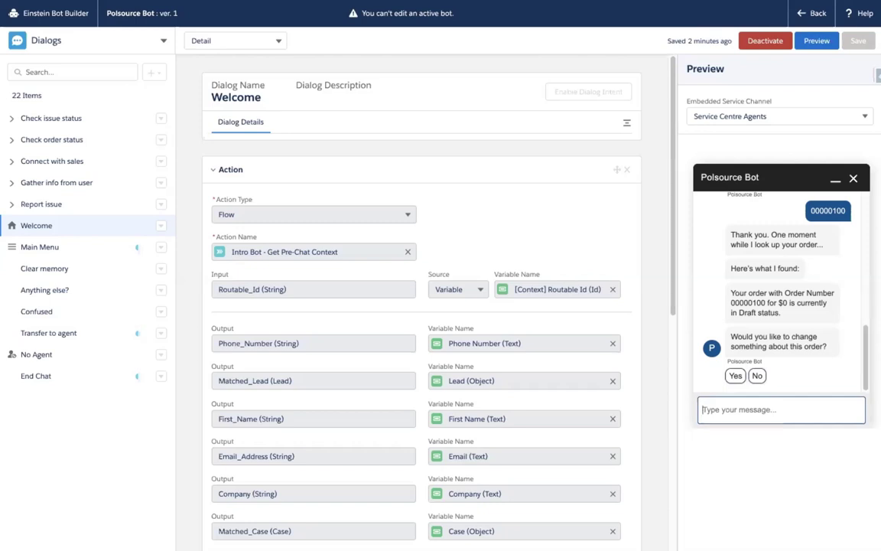
left_click(757, 376)
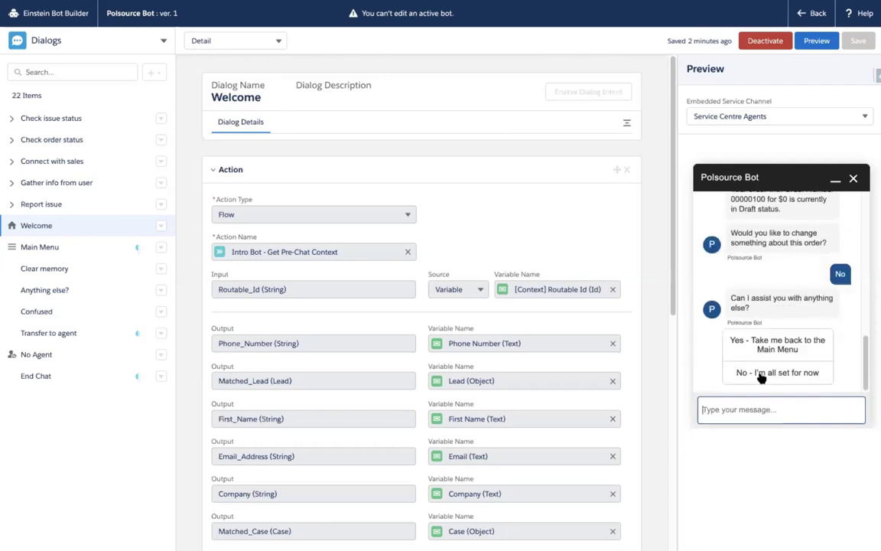
Reply 'No - I'm all set for now' to close out the order-status chat.
left_click(761, 374)
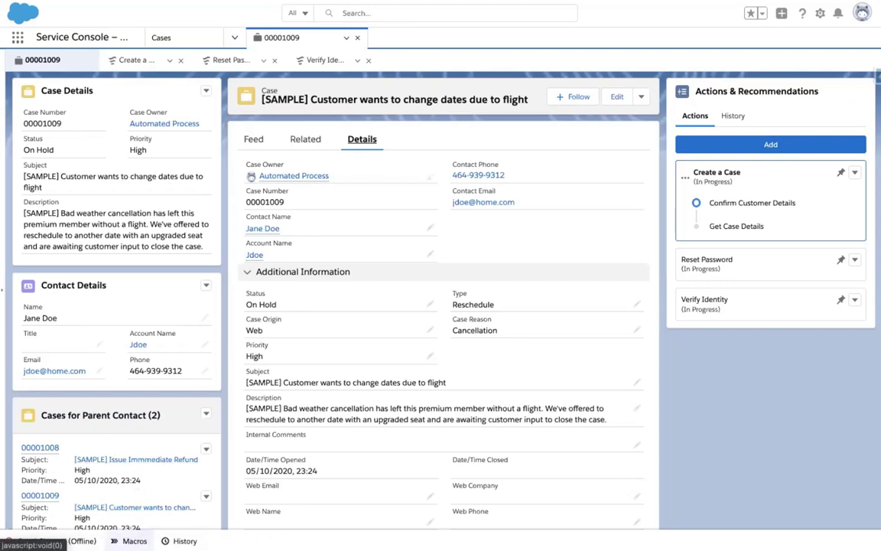
Begin an email reply in the case feed and open its Insert quick text list.
left_click(134, 541)
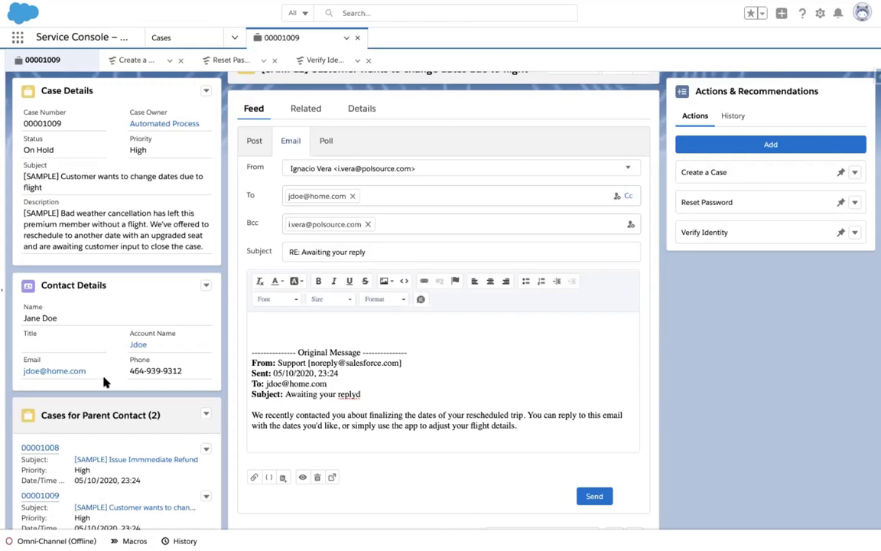
left_click(421, 300)
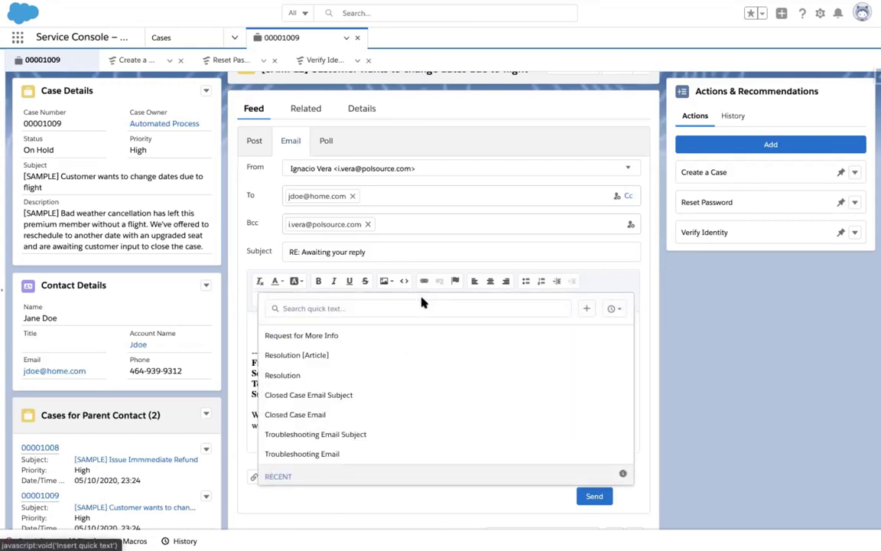